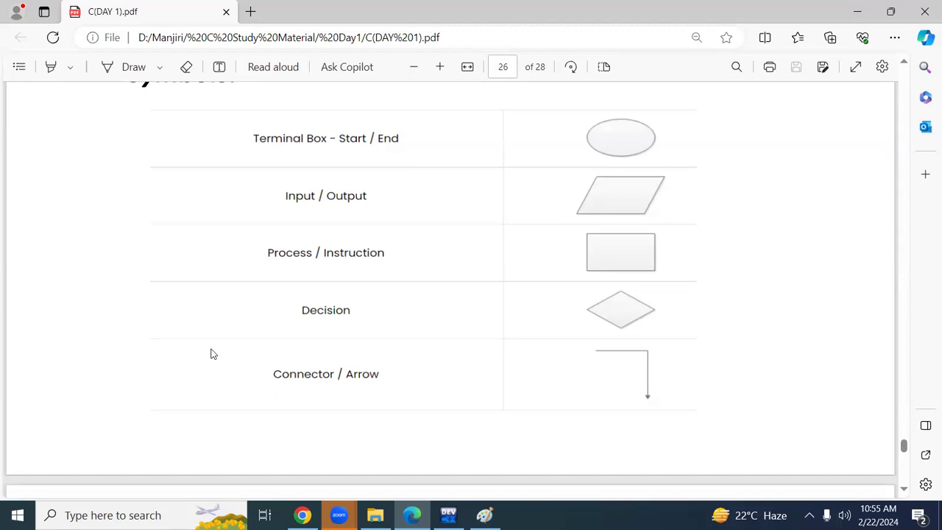
# Switch to the Paint drawing and draw an ellipse of about 138 × 54 px beside the Addition of Two numbers heading.
pyautogui.click(484, 516)
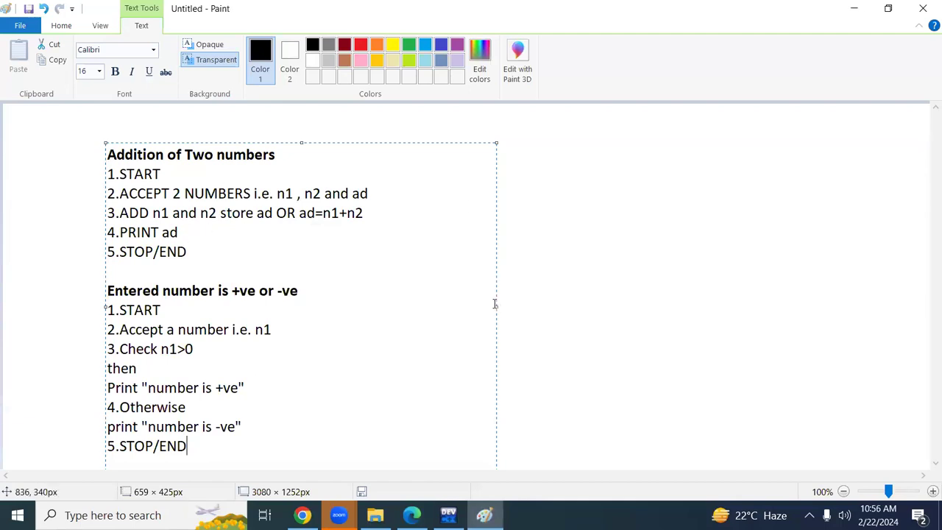
pyautogui.click(526, 296)
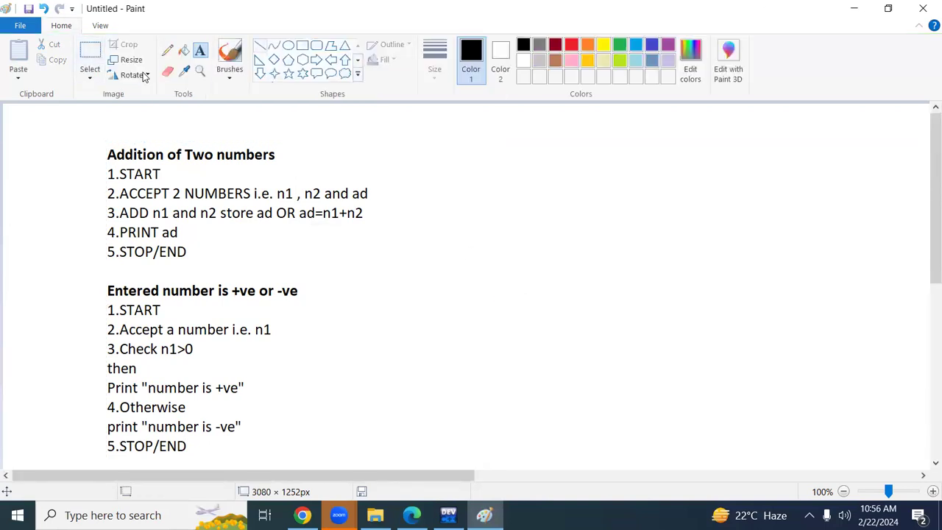
pyautogui.click(288, 45)
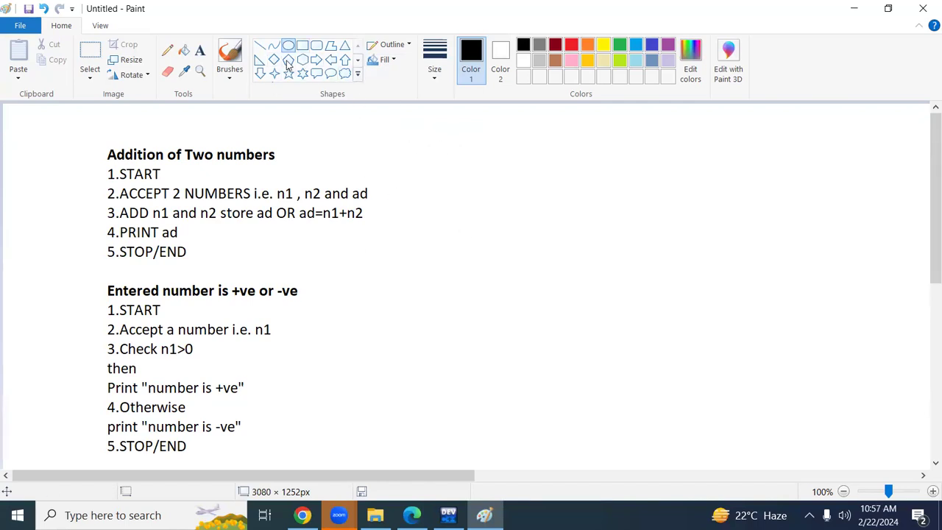
pyautogui.moveTo(471, 151); pyautogui.dragTo(554, 184)
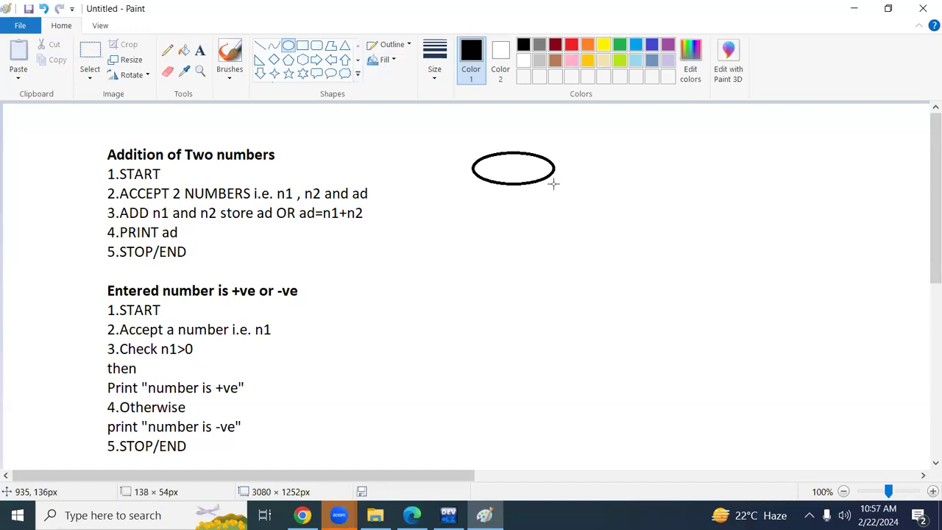
# Add the text START inside the ellipse.
pyautogui.click(200, 50)
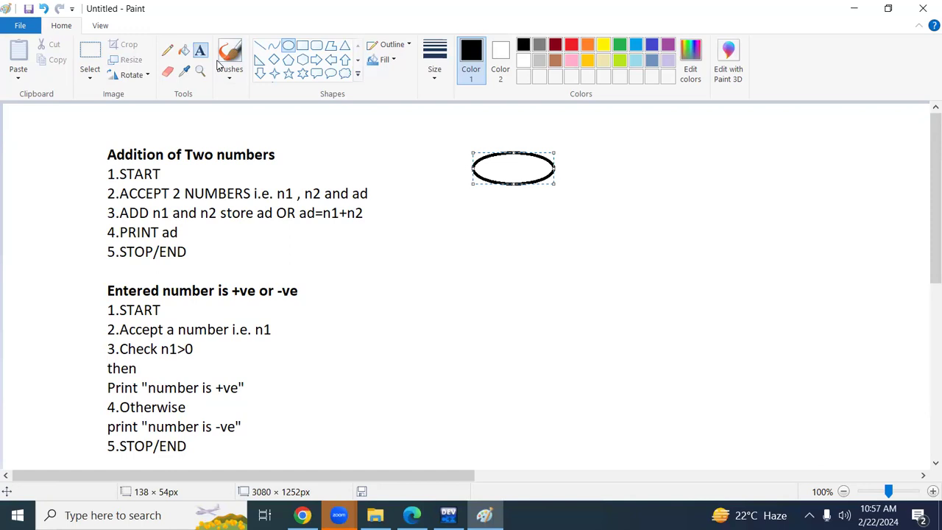
pyautogui.moveTo(489, 156); pyautogui.dragTo(539, 169)
pyautogui.write('S')
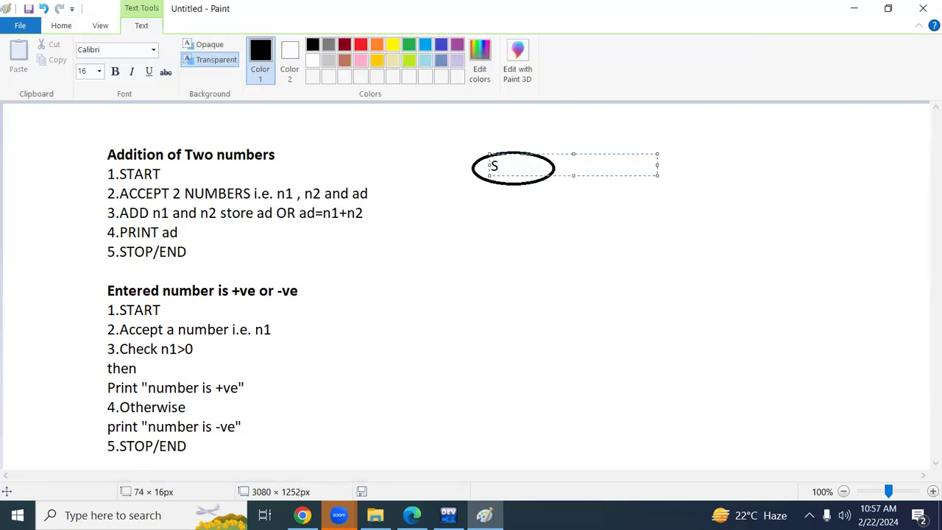
pyautogui.write('TART')
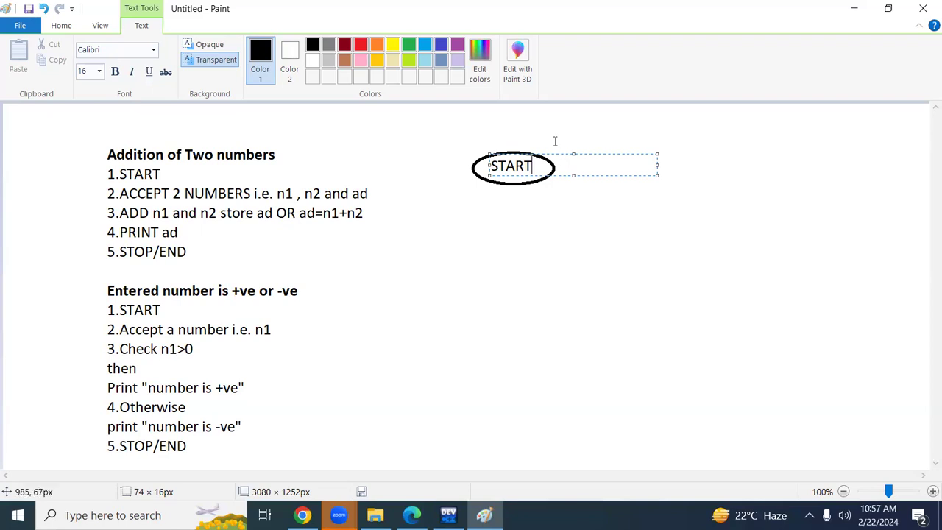
pyautogui.click(336, 155)
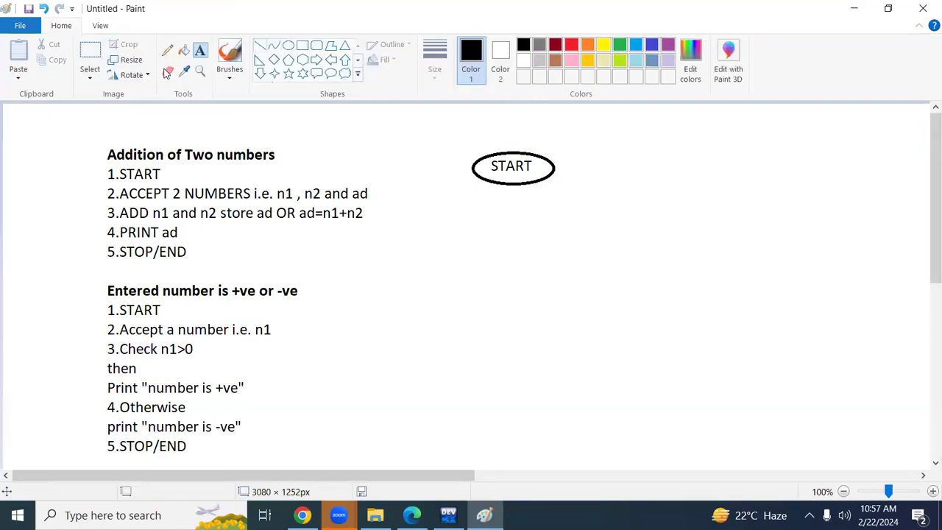
# Draw a downward arrow about 44 px long from the bottom of the START ellipse using straight lines.
pyautogui.click(259, 45)
pyautogui.moveTo(513, 187); pyautogui.dragTo(513, 215)
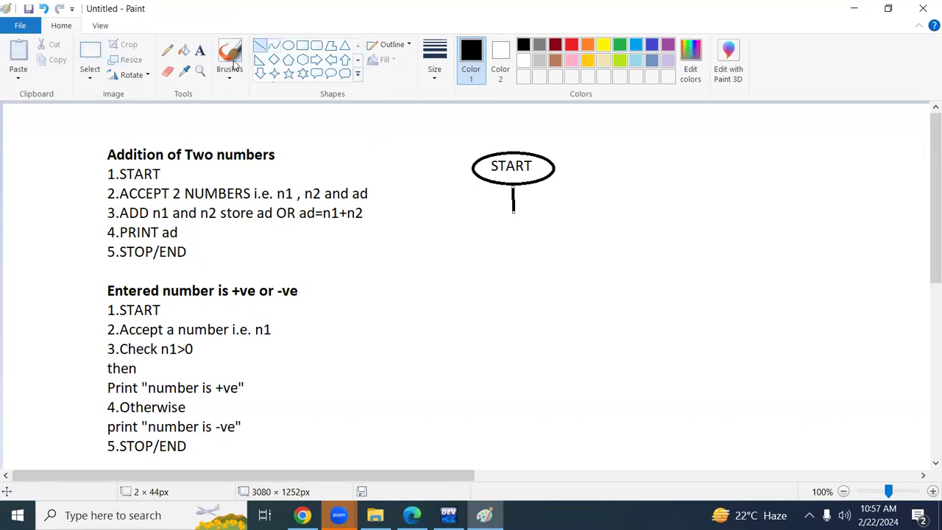
pyautogui.moveTo(497, 202)
pyautogui.mouseDown()
pyautogui.moveTo(513, 213)
pyautogui.moveTo(527, 198)
pyautogui.moveTo(512, 213)
pyautogui.mouseUp()
pyautogui.click(507, 222)
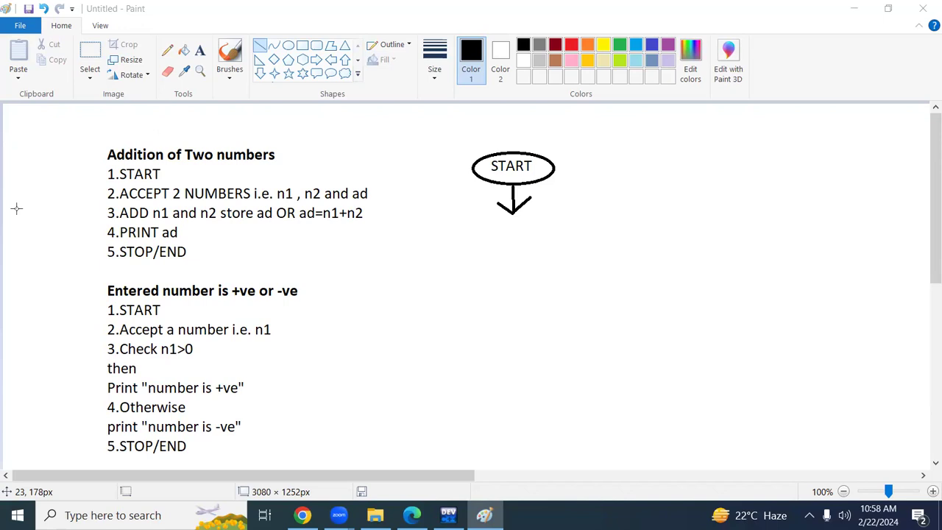
# Draw an input/output parallelogram about 180 px wide below the START arrow using four straight lines.
pyautogui.click(257, 64)
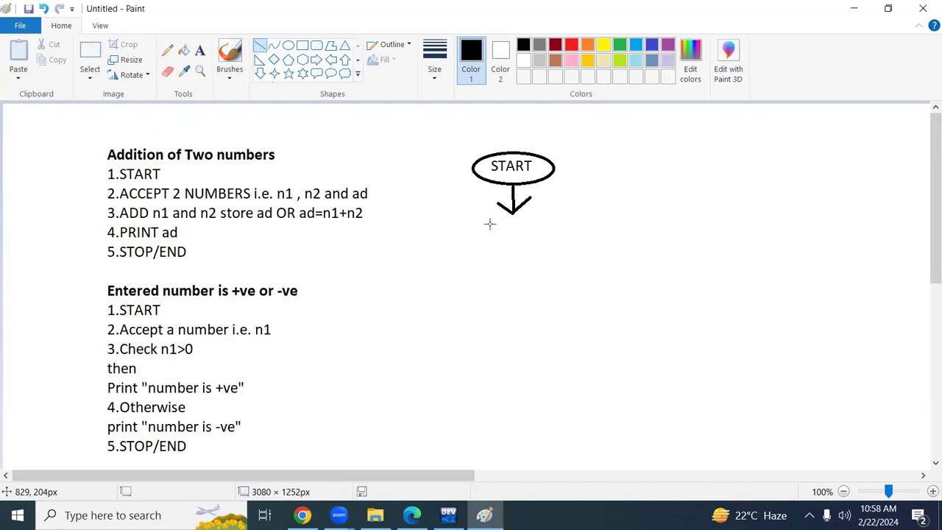
pyautogui.moveTo(476, 221); pyautogui.dragTo(583, 213)
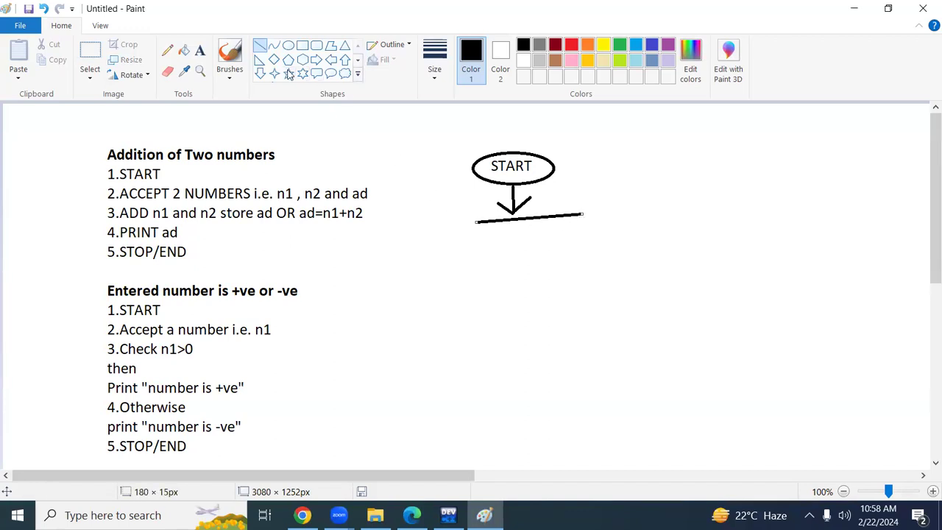
pyautogui.click(476, 252)
pyautogui.moveTo(476, 223); pyautogui.dragTo(457, 282)
pyautogui.moveTo(582, 213)
pyautogui.mouseDown()
pyautogui.moveTo(561, 248)
pyautogui.moveTo(561, 280)
pyautogui.mouseUp()
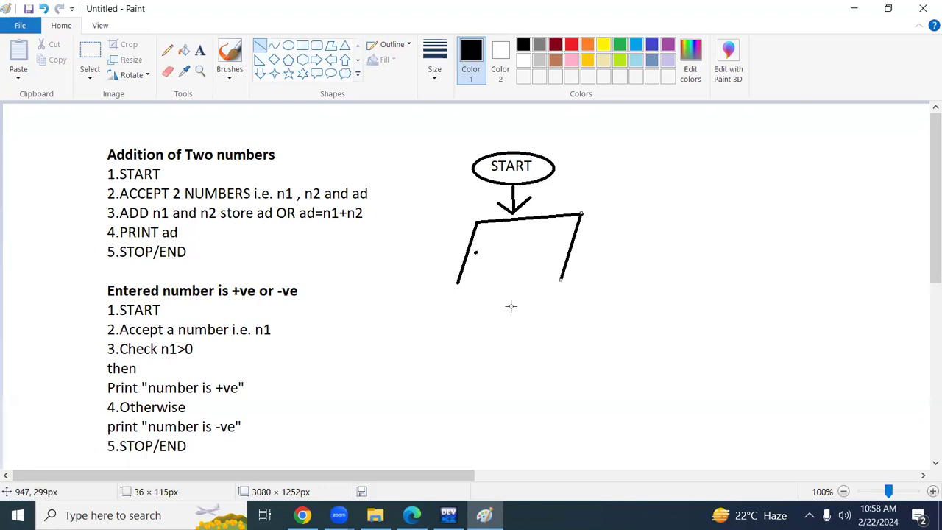
pyautogui.moveTo(458, 281); pyautogui.dragTo(563, 278)
# Add the text "Accept 2 numbers n1 ,n2&ad" inside the parallelogram, fitting the text box so it wraps onto three lines.
pyautogui.click(199, 50)
pyautogui.moveTo(474, 233); pyautogui.dragTo(546, 258)
pyautogui.write('Accept')
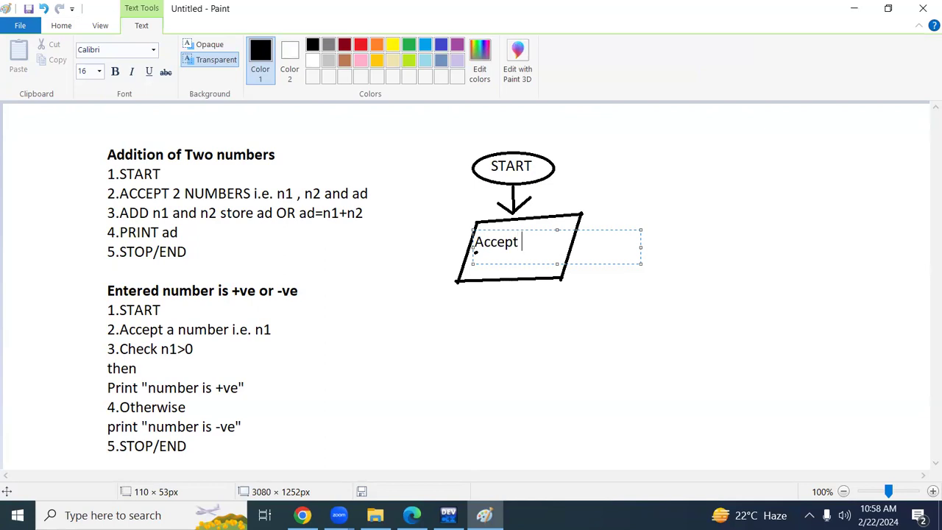
pyautogui.write(' 2 numbers')
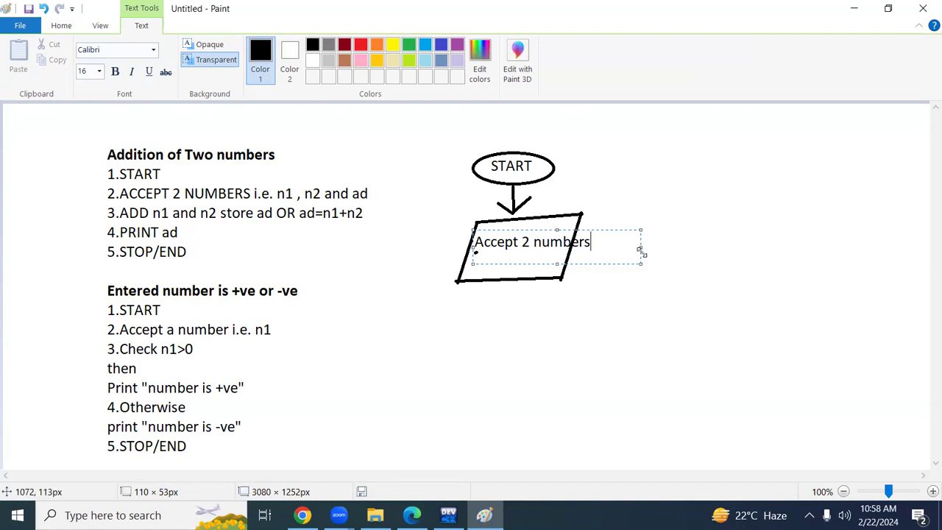
pyautogui.moveTo(641, 249); pyautogui.dragTo(573, 248)
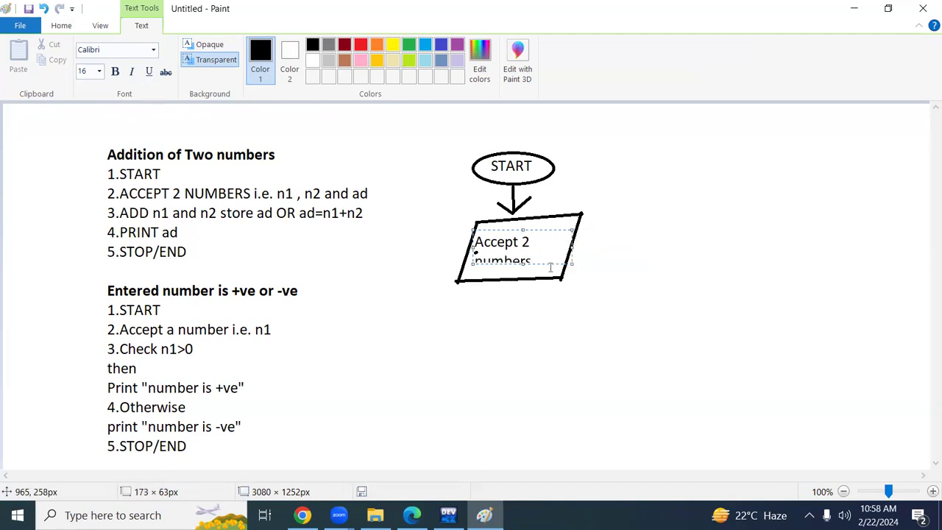
pyautogui.moveTo(523, 266); pyautogui.dragTo(523, 287)
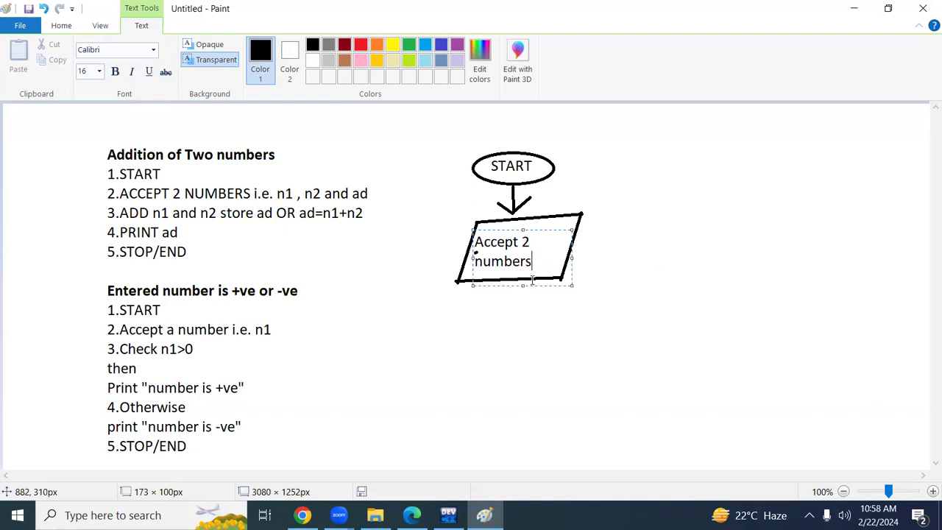
pyautogui.write('n1 ,n2')
pyautogui.moveTo(523, 230); pyautogui.dragTo(525, 221)
pyautogui.write('&ad')
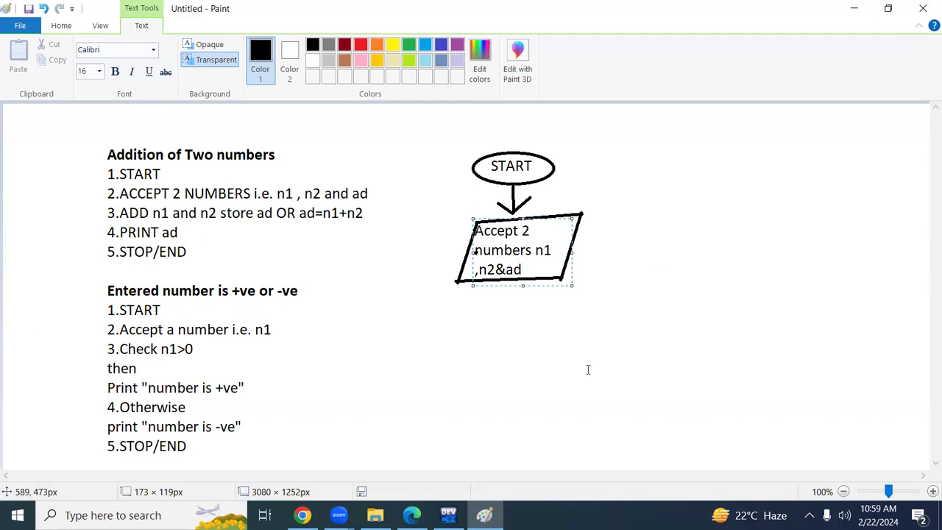
pyautogui.click(481, 332)
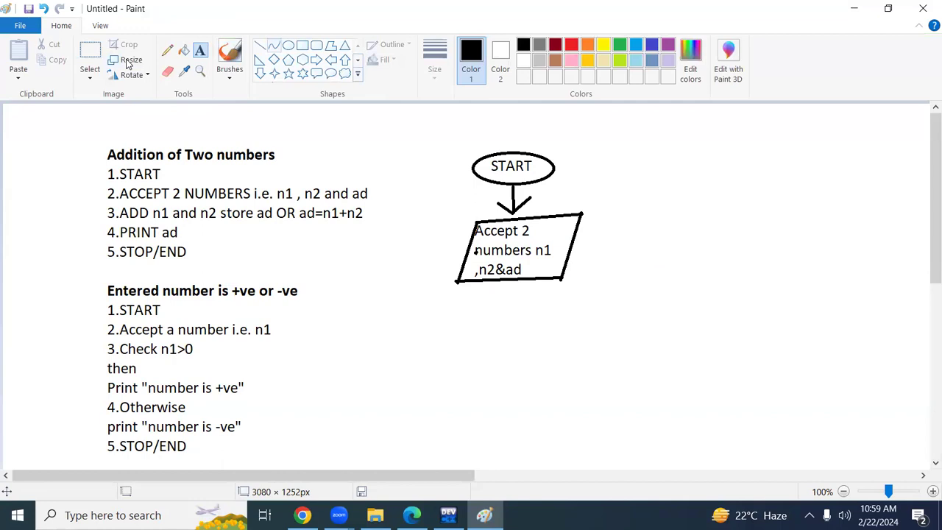
# Draw a downward arrow from the bottom edge of the Accept parallelogram using straight lines.
pyautogui.click(260, 44)
pyautogui.moveTo(513, 279); pyautogui.dragTo(514, 309)
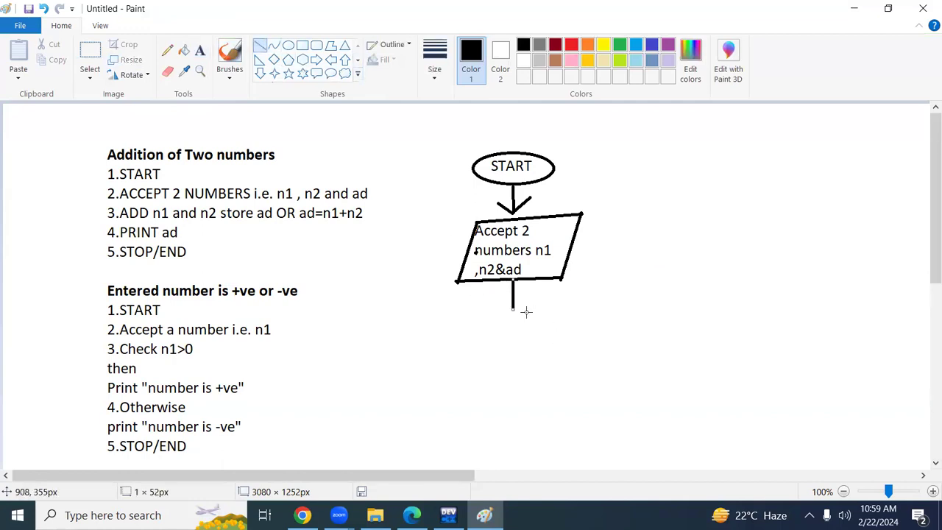
pyautogui.moveTo(504, 299); pyautogui.dragTo(510, 310)
pyautogui.click(491, 298)
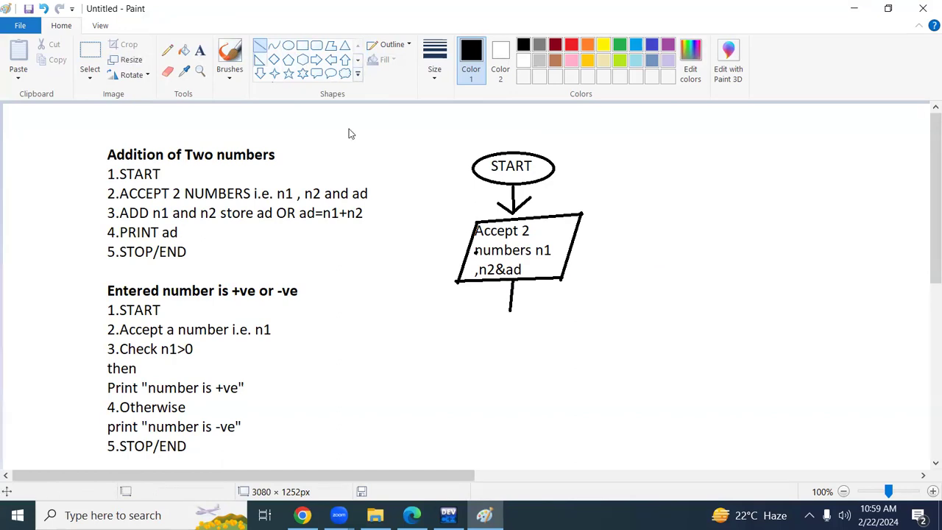
pyautogui.moveTo(492, 300); pyautogui.dragTo(513, 313)
pyautogui.click(488, 336)
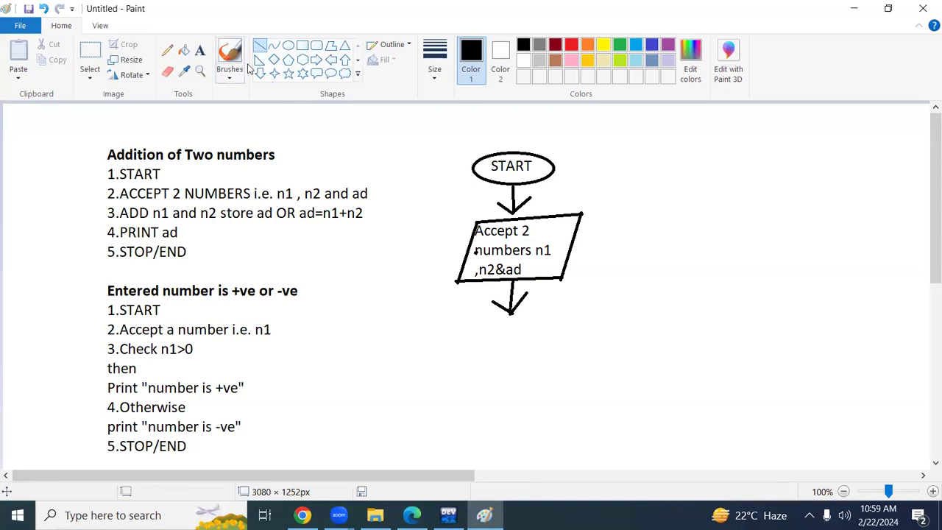
# Draw a process rectangle below the second arrow and extend its top edge up to just under the arrowhead.
pyautogui.click(302, 46)
pyautogui.moveTo(463, 332)
pyautogui.mouseDown()
pyautogui.moveTo(468, 345)
pyautogui.moveTo(581, 373)
pyautogui.mouseUp()
pyautogui.moveTo(516, 334); pyautogui.dragTo(512, 322)
pyautogui.click(292, 322)
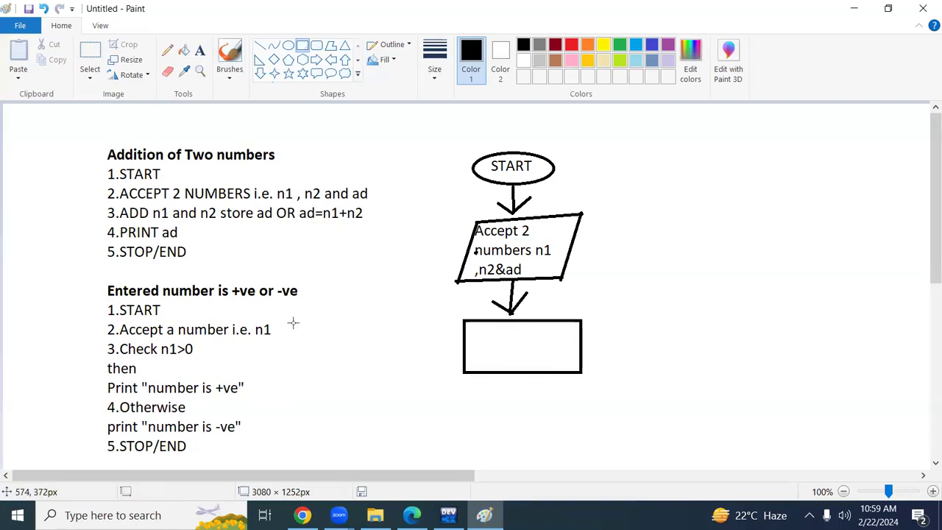
# Add the text "ad=n1" with "+n2" on a second line inside the process rectangle.
pyautogui.click(199, 49)
pyautogui.click(474, 330)
pyautogui.moveTo(569, 378); pyautogui.dragTo(568, 366)
pyautogui.write('ad=n1')
pyautogui.press('Return')
pyautogui.write('+n2')
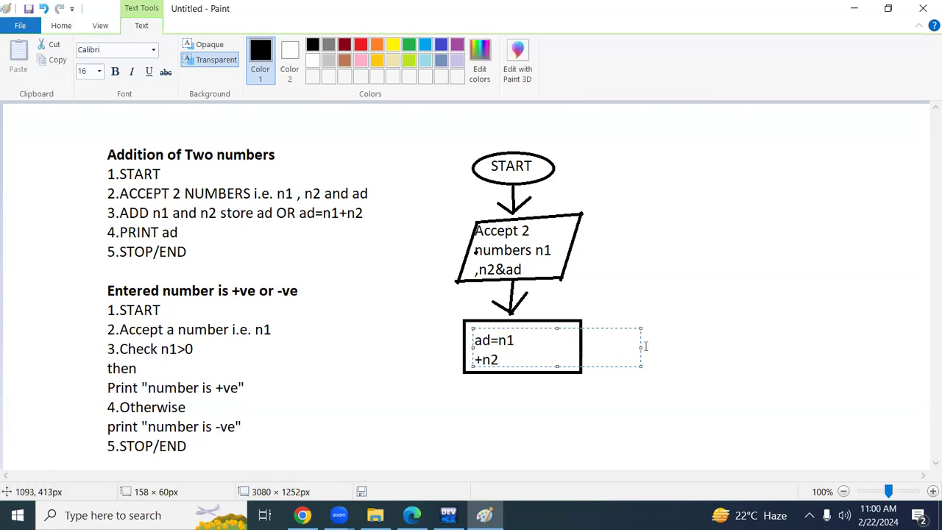
# Widen and shift the rectangle's text box, and replace its text with "ad=n1+n2" on one line.
pyautogui.moveTo(639, 346); pyautogui.dragTo(683, 347)
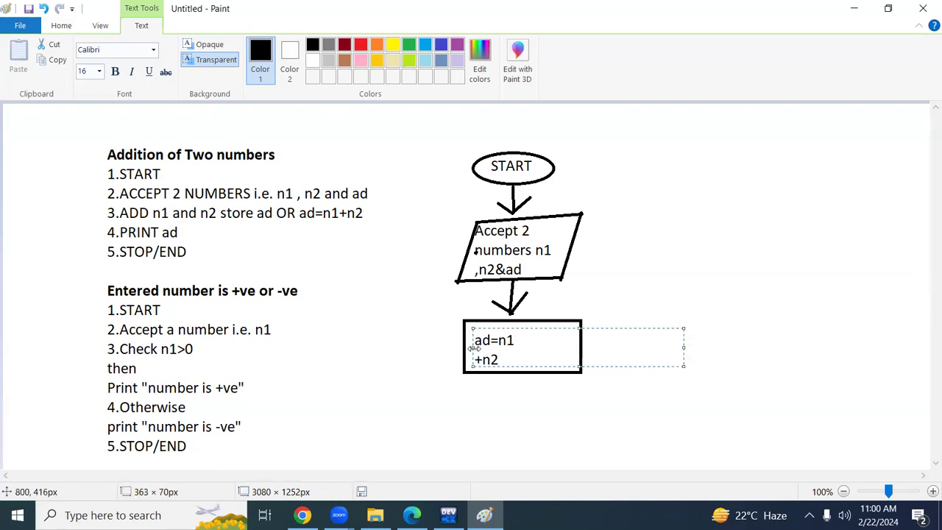
pyautogui.moveTo(472, 348); pyautogui.dragTo(481, 347)
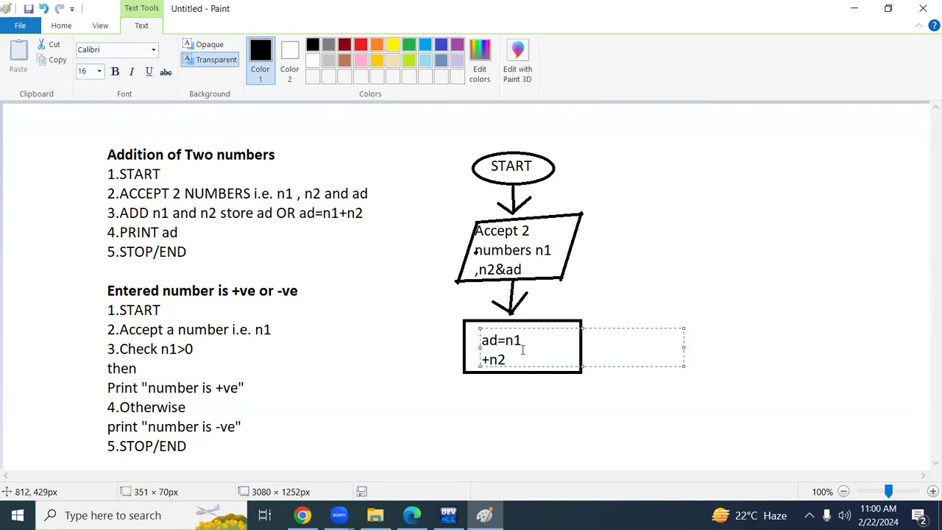
pyautogui.hotkey('ctrl', 'a')
pyautogui.press('BackSpace')
pyautogui.write('ad=n1+n2')
pyautogui.click(525, 377)
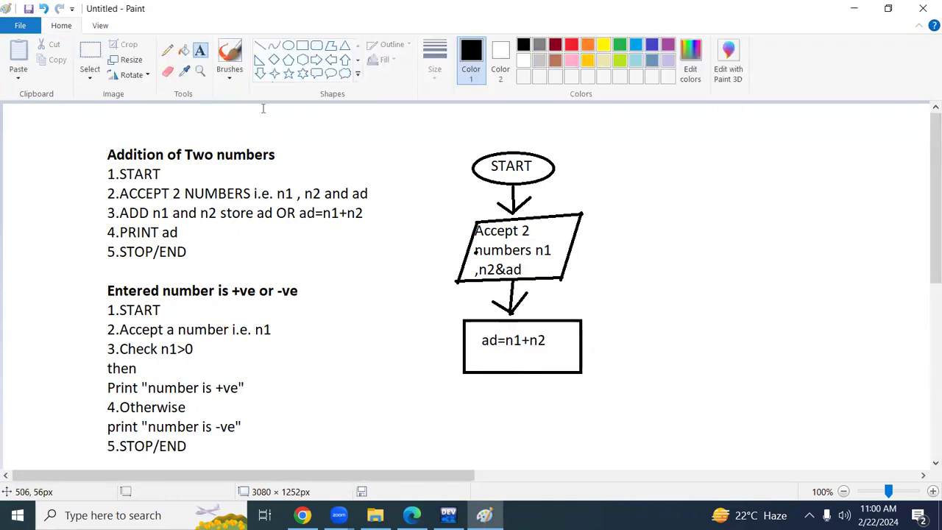
# Draw a downward arrow from the bottom of the process rectangle using straight lines.
pyautogui.click(260, 45)
pyautogui.moveTo(512, 374)
pyautogui.mouseDown()
pyautogui.moveTo(511, 402)
pyautogui.moveTo(494, 387)
pyautogui.moveTo(511, 402)
pyautogui.moveTo(526, 398)
pyautogui.moveTo(509, 402)
pyautogui.mouseUp()
pyautogui.click(689, 398)
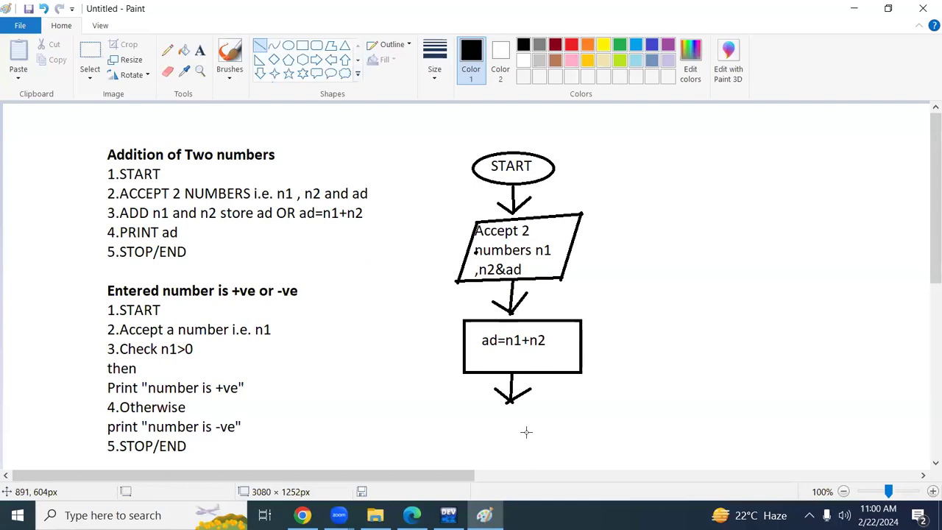
# Draw an output parallelogram about 160 px wide below the third arrow using four straight lines.
pyautogui.moveTo(484, 410); pyautogui.dragTo(579, 409)
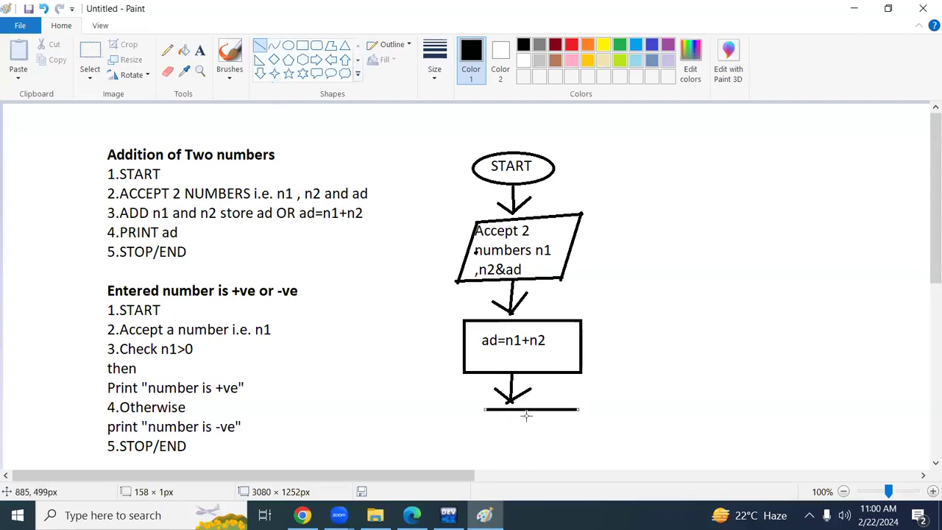
pyautogui.click(481, 409)
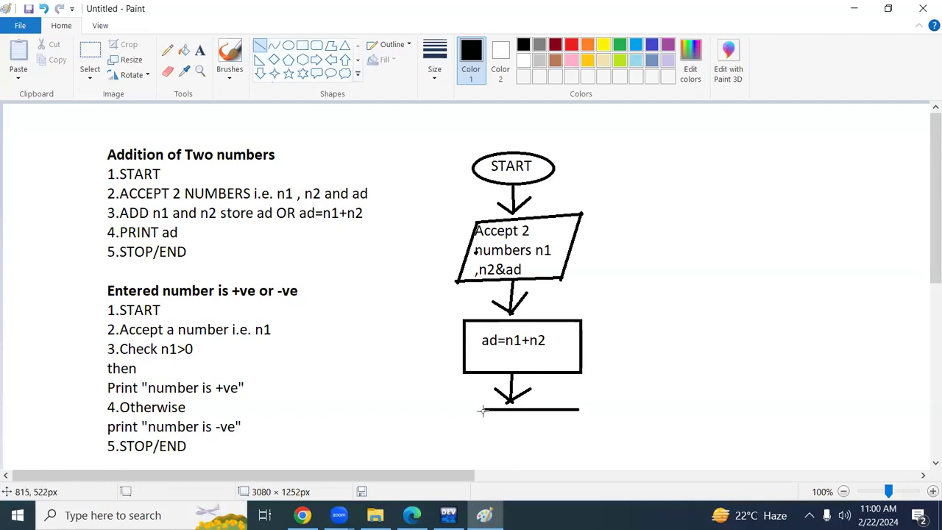
pyautogui.moveTo(482, 410); pyautogui.dragTo(462, 445)
pyautogui.moveTo(579, 409); pyautogui.dragTo(560, 449)
pyautogui.moveTo(467, 447); pyautogui.dragTo(559, 447)
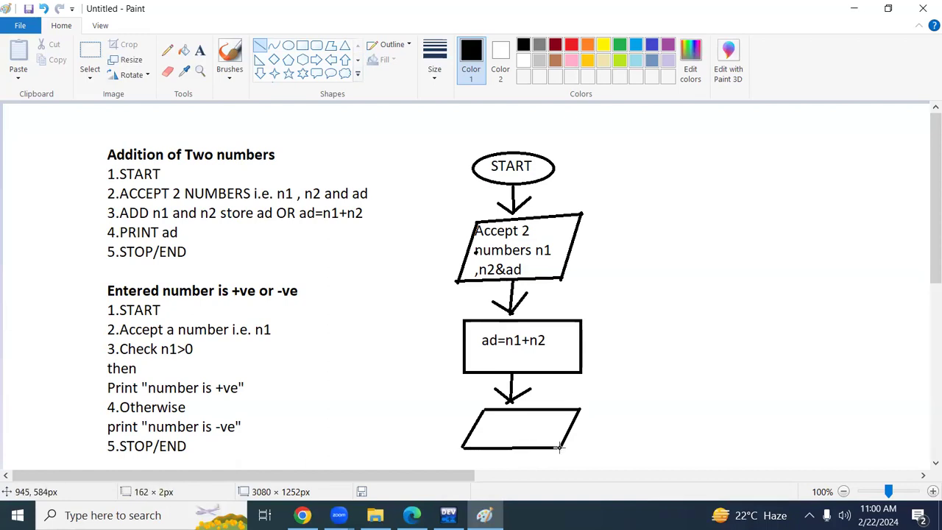
# Add the text "Print ad" inside the lower parallelogram.
pyautogui.click(199, 50)
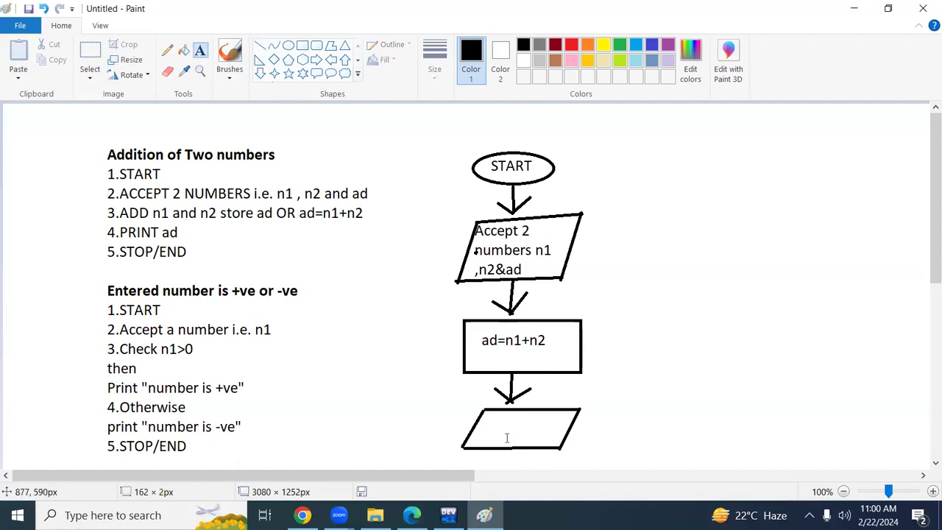
pyautogui.moveTo(495, 420); pyautogui.dragTo(529, 435)
pyautogui.write('Print')
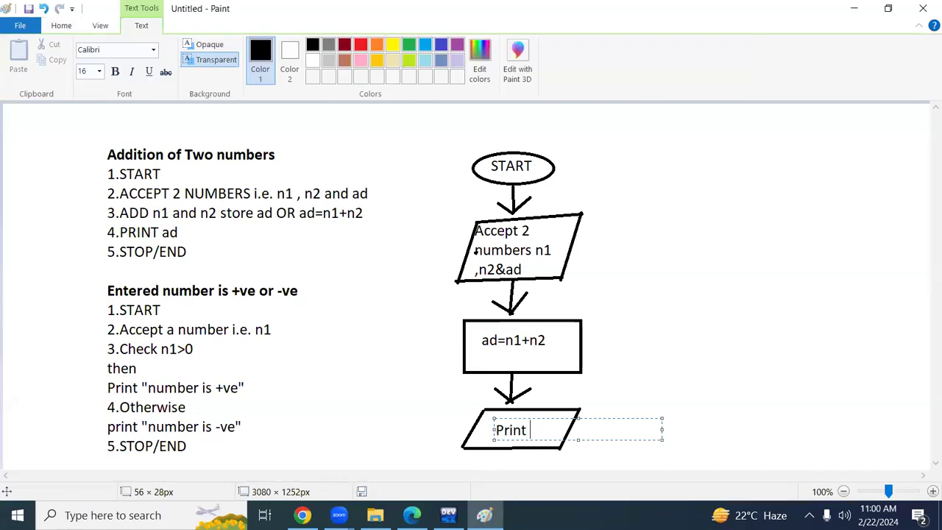
pyautogui.write(' ad')
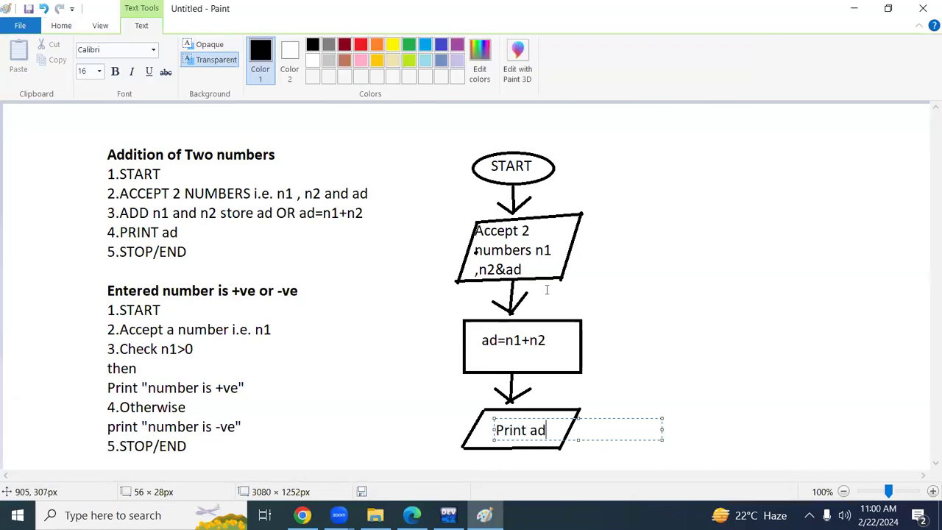
pyautogui.click(40, 122)
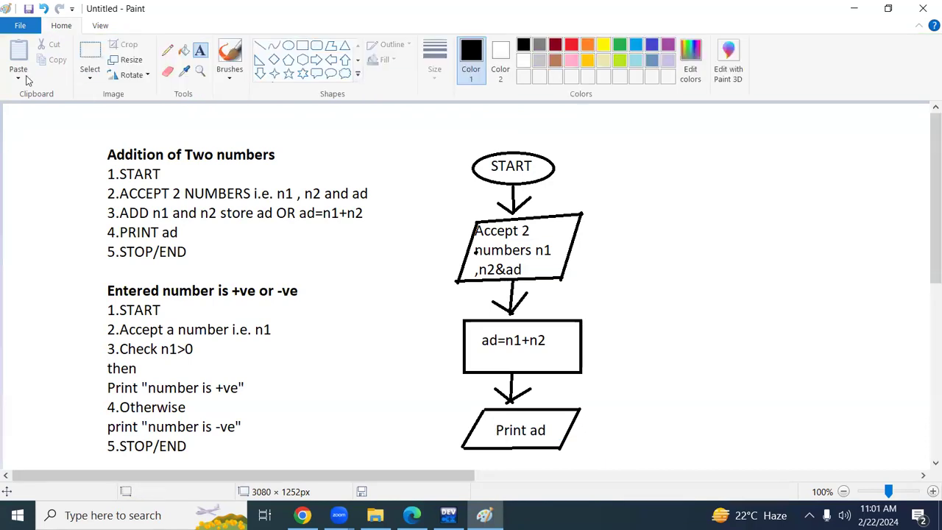
# Draw a downward arrow from the bottom edge of the "Print ad" parallelogram using straight lines.
pyautogui.click(260, 45)
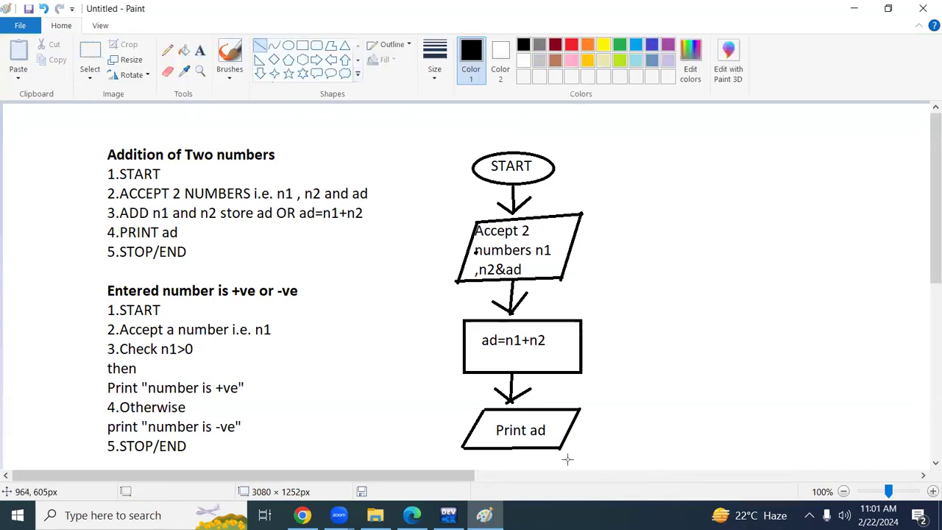
pyautogui.moveTo(514, 449); pyautogui.dragTo(514, 470)
pyautogui.scroll(-2, 926, 118)
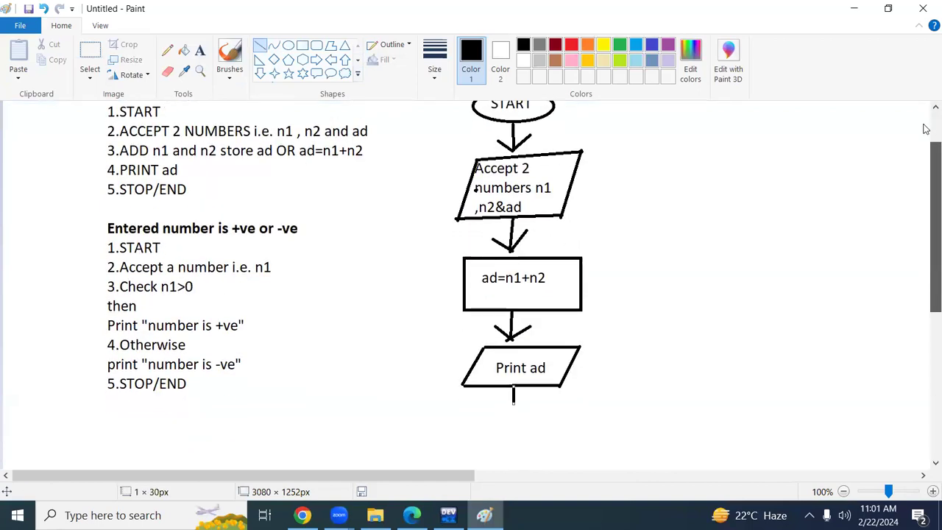
pyautogui.click(289, 46)
pyautogui.click(260, 45)
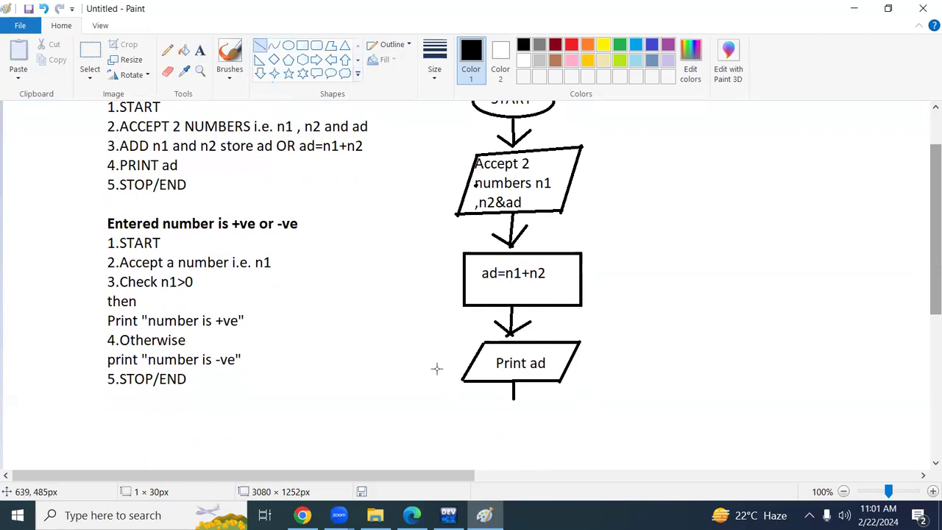
pyautogui.moveTo(504, 391)
pyautogui.mouseDown()
pyautogui.moveTo(513, 402)
pyautogui.moveTo(526, 384)
pyautogui.moveTo(510, 401)
pyautogui.mouseUp()
# Draw a small flat terminator ellipse directly below the arrow under the "Print ad" parallelogram.
pyautogui.click(288, 45)
pyautogui.moveTo(480, 401); pyautogui.dragTo(537, 427)
pyautogui.moveTo(538, 403)
pyautogui.mouseDown()
pyautogui.moveTo(537, 419)
pyautogui.moveTo(550, 420)
pyautogui.moveTo(514, 408)
pyautogui.mouseUp()
pyautogui.click(595, 389)
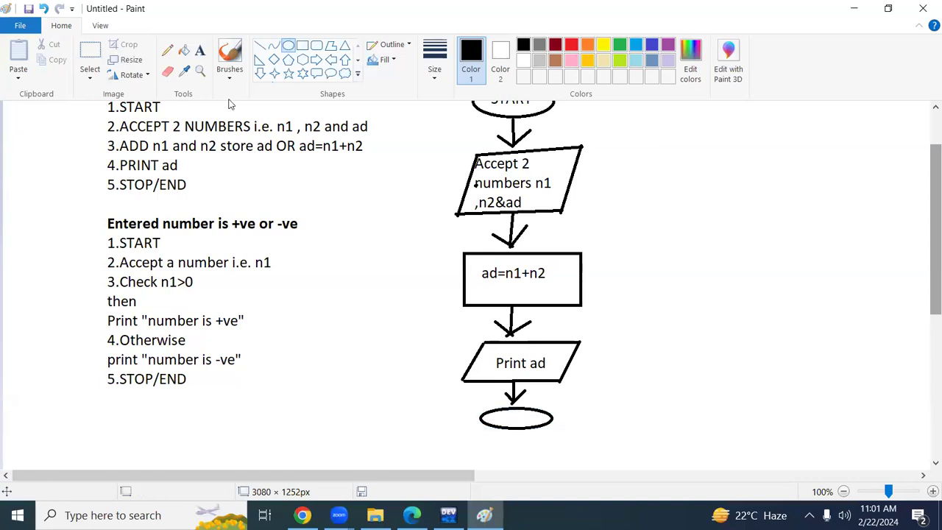
# Add the text "STOP" inside the ellipse at the end of the addition flowchart.
pyautogui.click(200, 50)
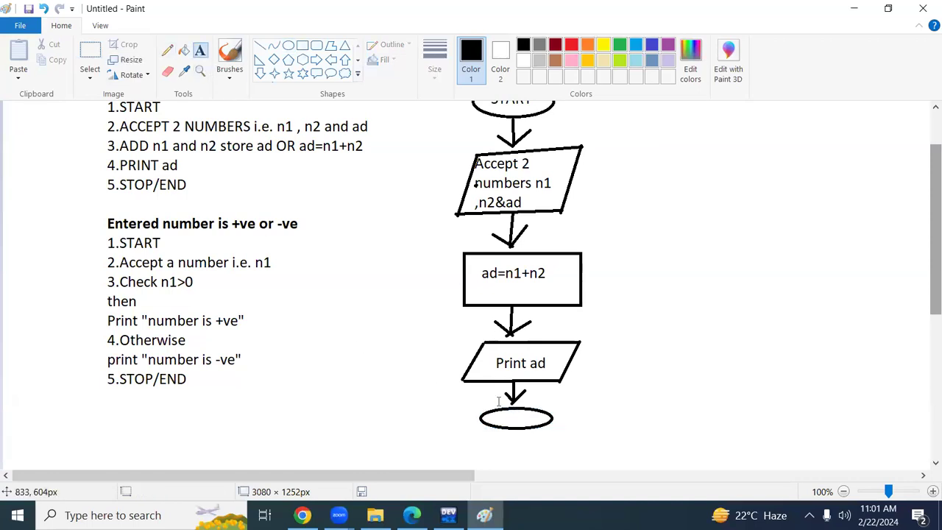
pyautogui.moveTo(498, 417); pyautogui.dragTo(532, 422)
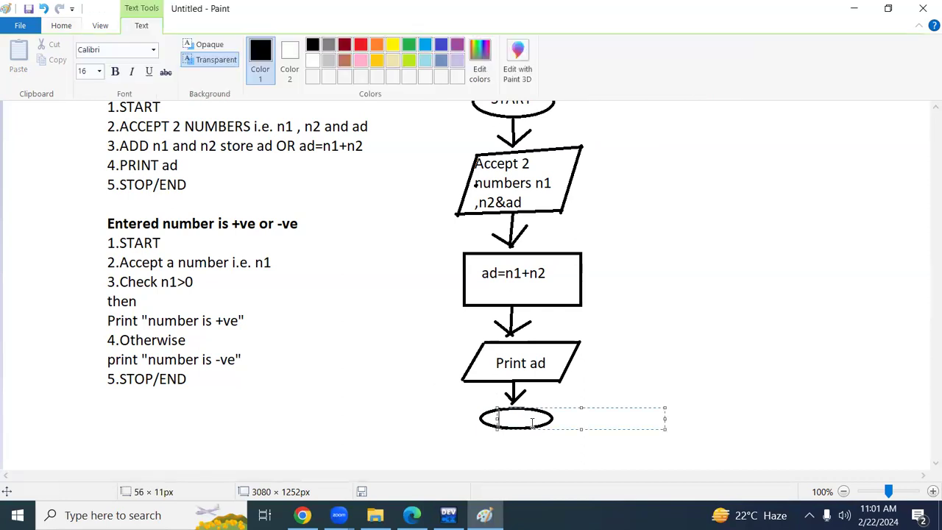
pyautogui.write('STPO')
pyautogui.press('BackSpace')
pyautogui.press('BackSpace')
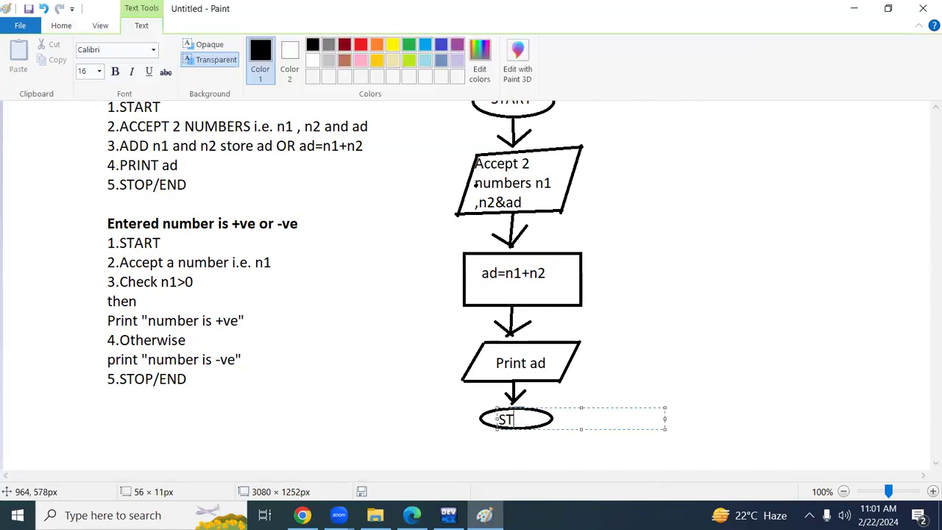
pyautogui.write('op')
pyautogui.press('BackSpace')
pyautogui.click(622, 361)
# Draw an ellipse about 145 × 45 px in the blank area right of the START shape to begin a second flowchart.
pyautogui.scroll(2, 438, 212)
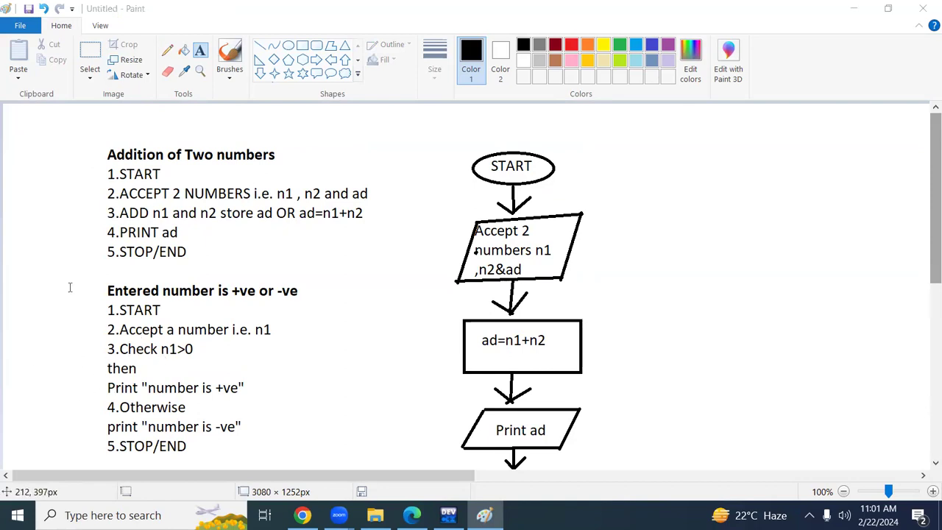
pyautogui.scroll(-5, 340, 269)
pyautogui.scroll(5, 339, 270)
pyautogui.moveTo(683, 152); pyautogui.dragTo(851, 185)
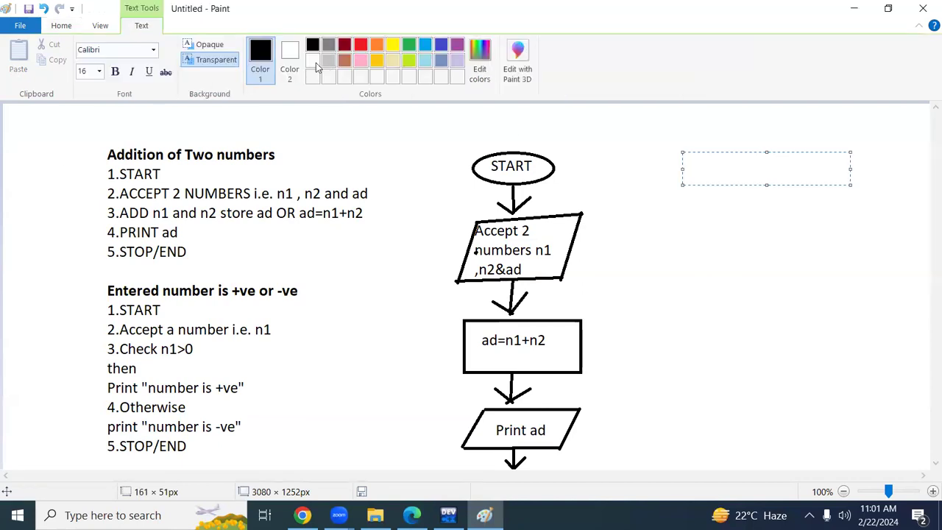
pyautogui.press('Escape')
pyautogui.click(287, 45)
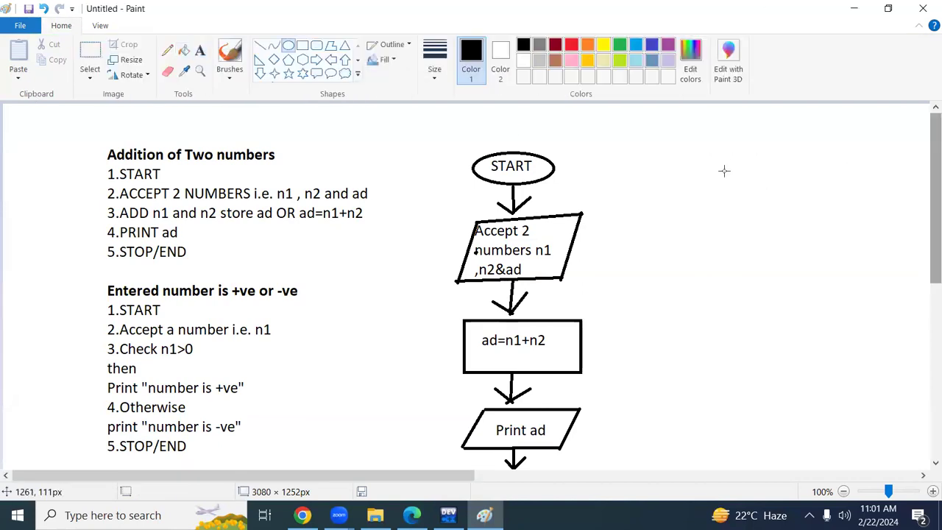
pyautogui.moveTo(666, 142); pyautogui.dragTo(750, 167)
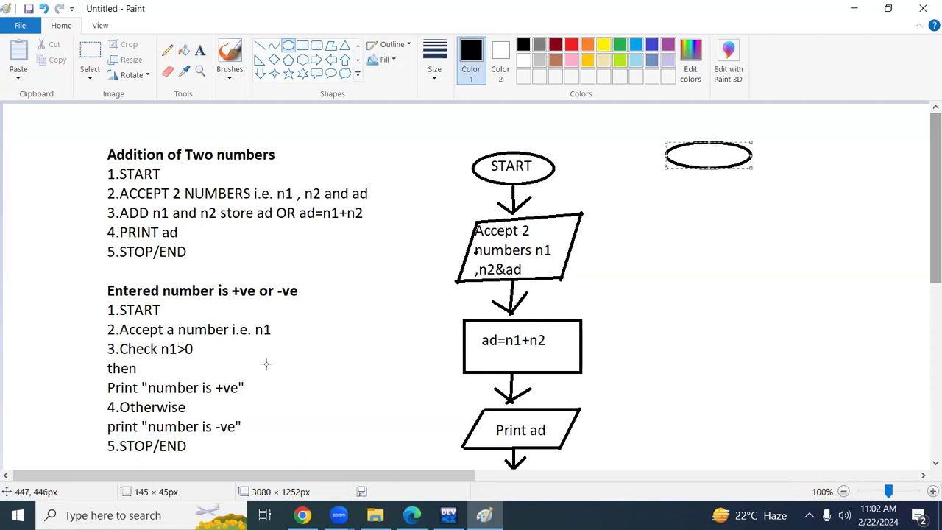